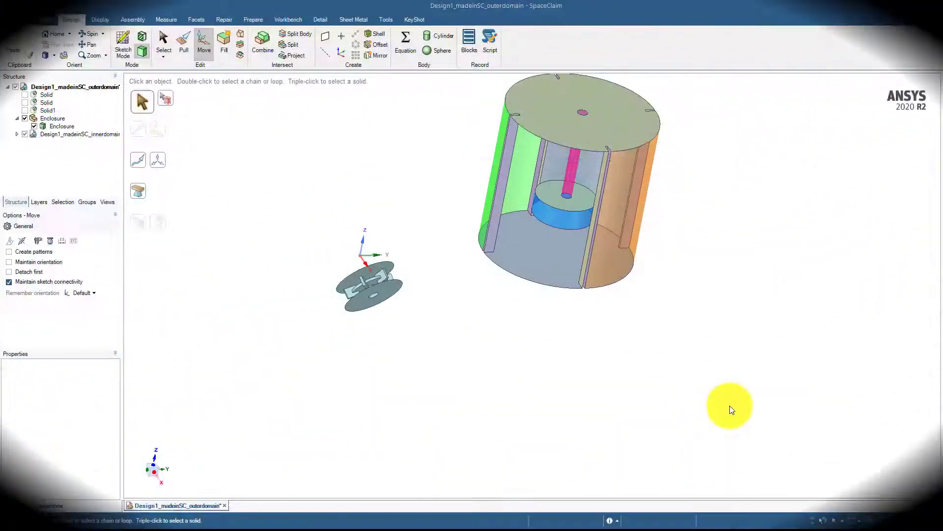
Step: Show all hidden geometry and invert the visibility to hide the original solids, leaving only the inner and outer domains displayed
middle_click_drag(394, 328, 369, 288)
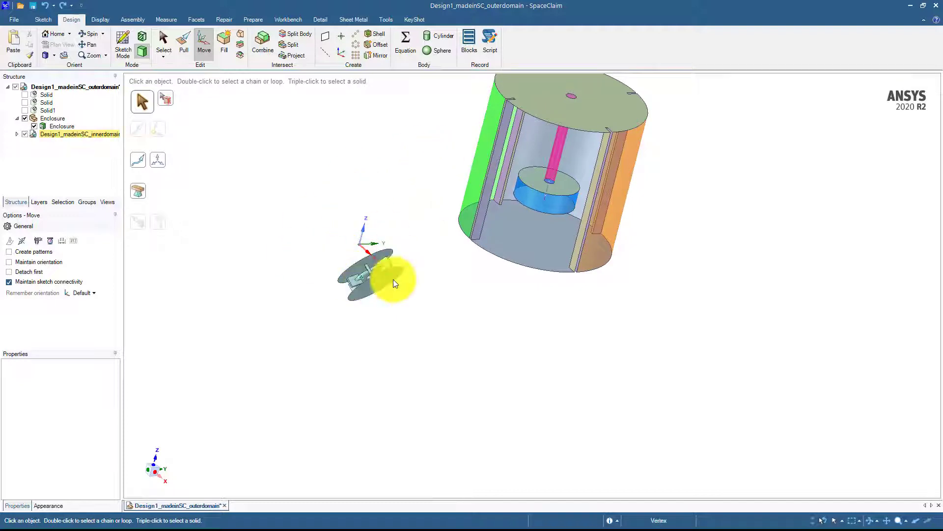
right_click(264, 225)
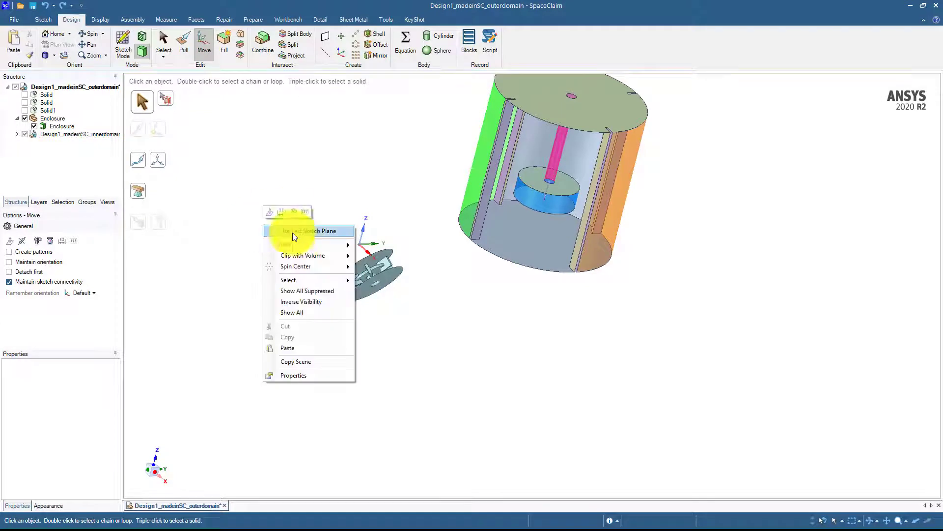
left_click(301, 313)
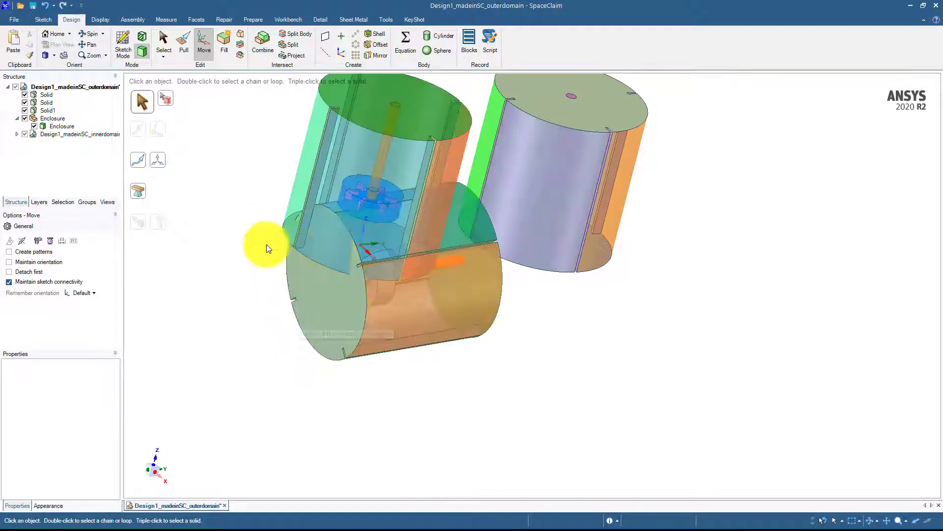
right_click(216, 271)
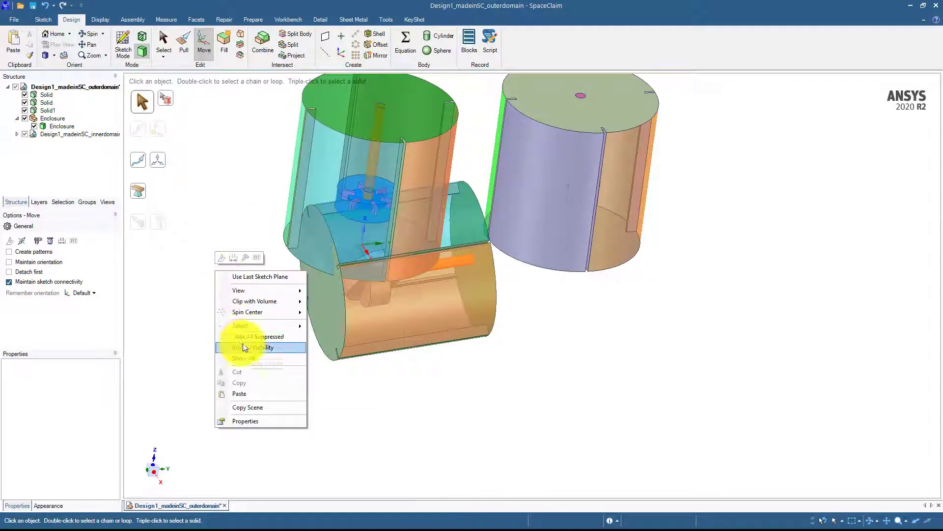
left_click(243, 347)
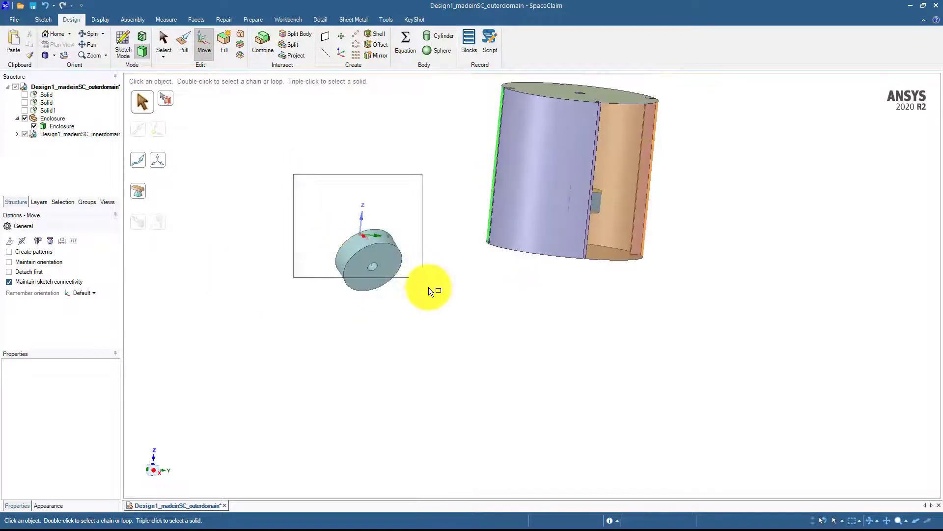
Step: Make the inner domain's enclosure body transparent so the impeller inside it can be seen
left_click_drag(429, 290, 426, 294)
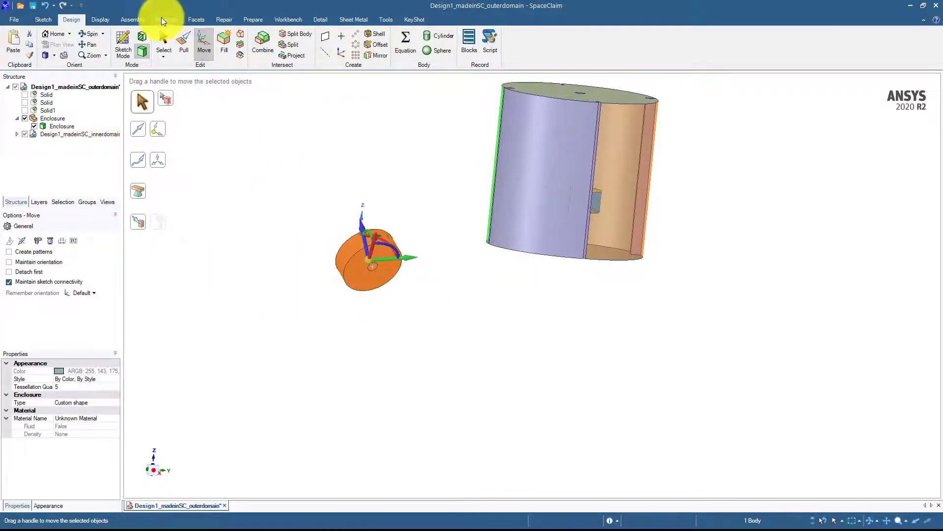
left_click(102, 18)
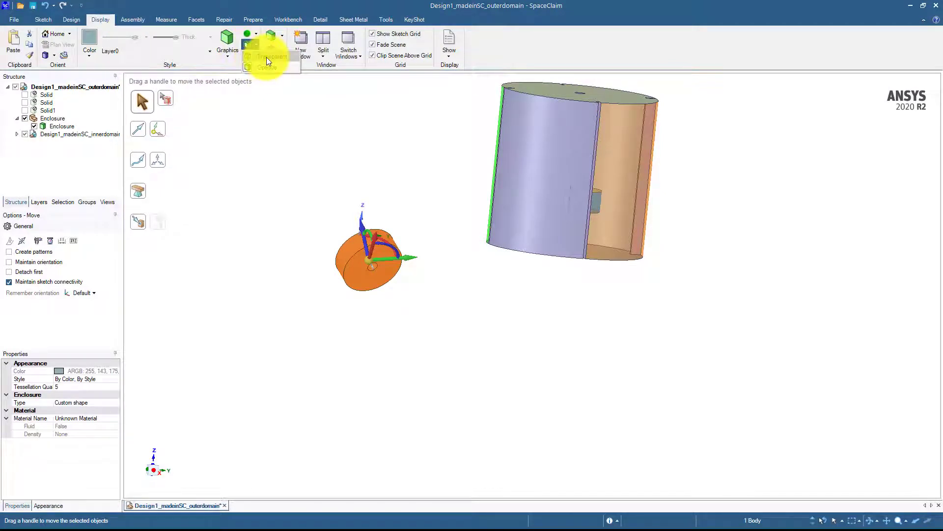
left_click(219, 143)
scroll(253, 216, "up", 8)
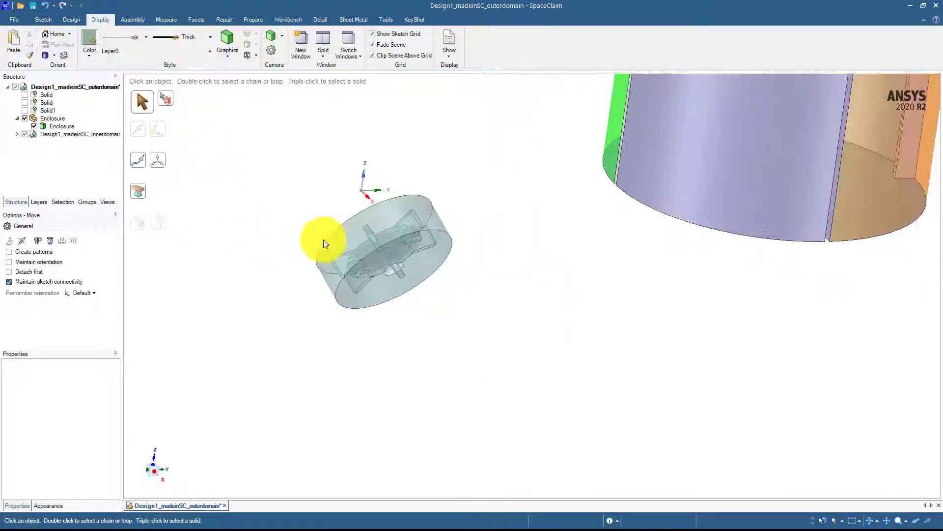
middle_click_drag(402, 238, 308, 354)
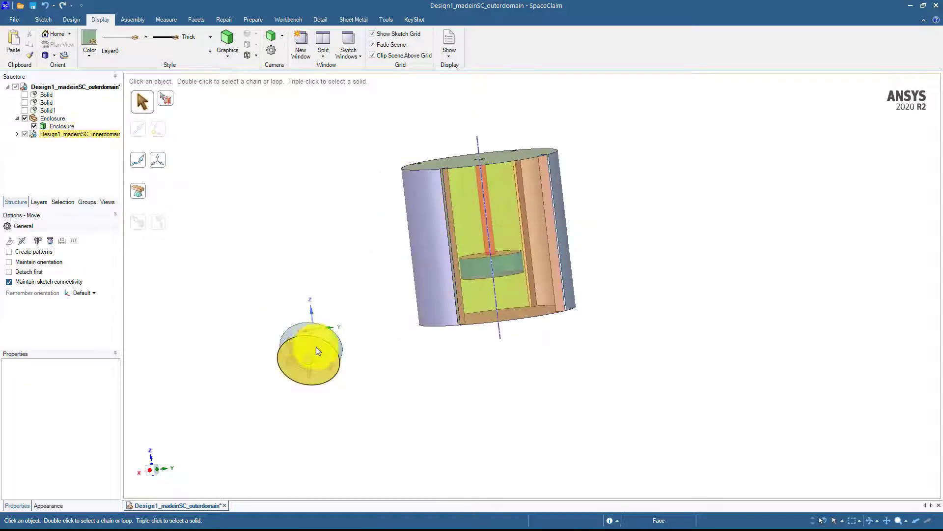
Step: Examine the inner domain's position and tilt relative to the cylindrical cavity in the outer domain from several angles
middle_click_drag(502, 264, 479, 280)
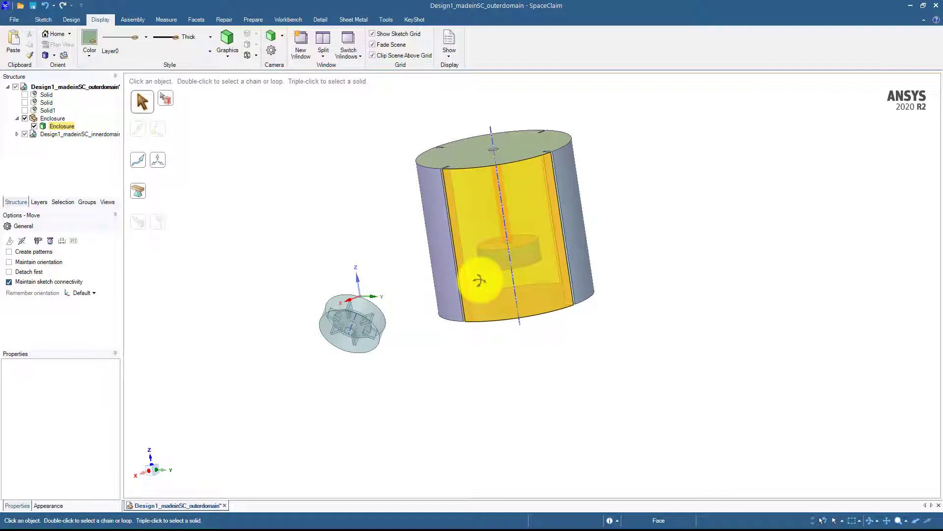
left_click(452, 133)
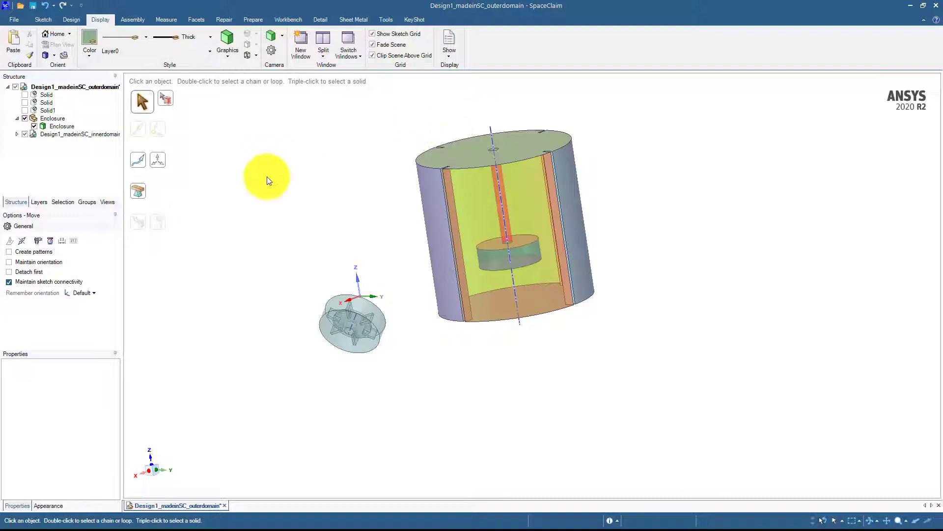
mouse_move(267, 181)
middle_mouse_down()
mouse_move(285, 173)
mouse_move(266, 177)
middle_mouse_up()
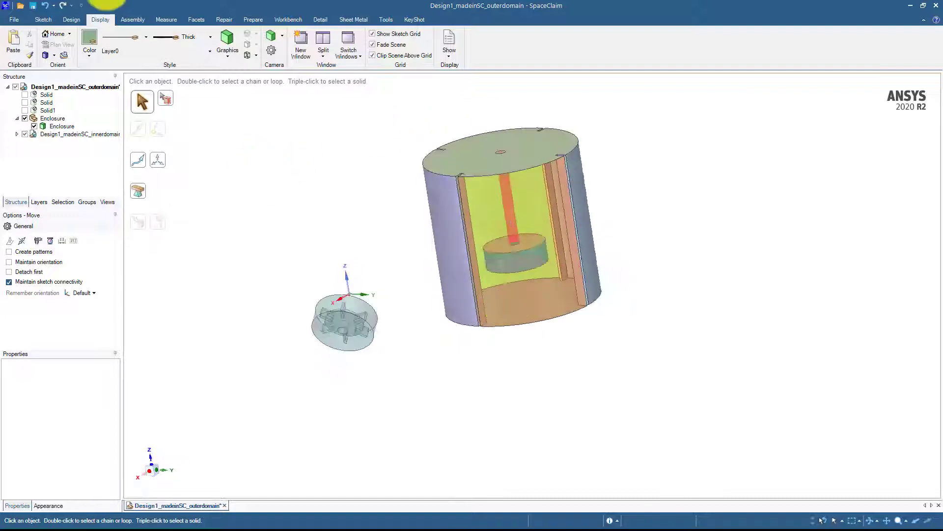
left_click(74, 19)
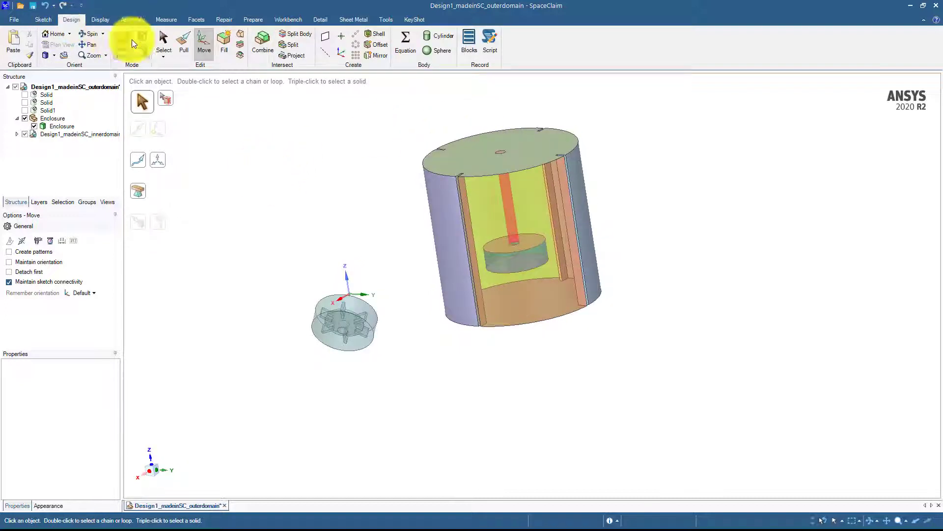
left_click_drag(391, 373, 393, 373)
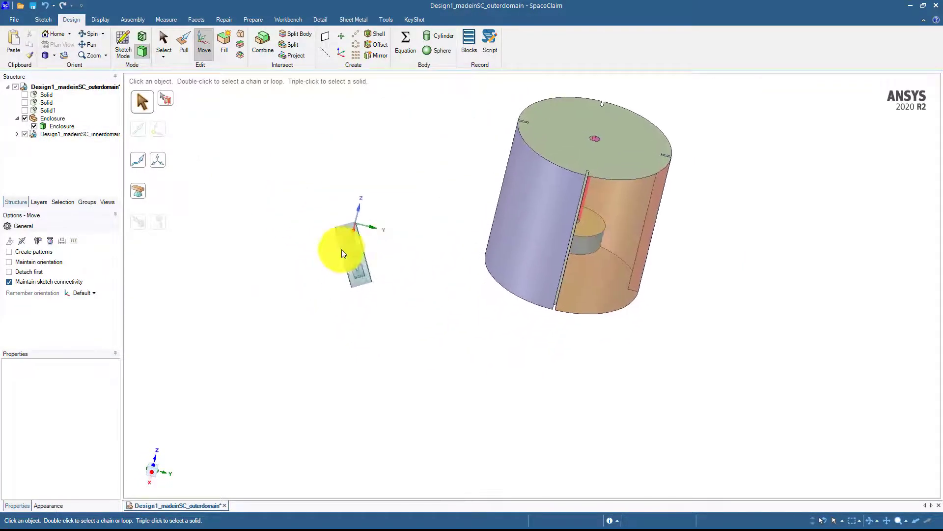
middle_click_drag(359, 295, 349, 237)
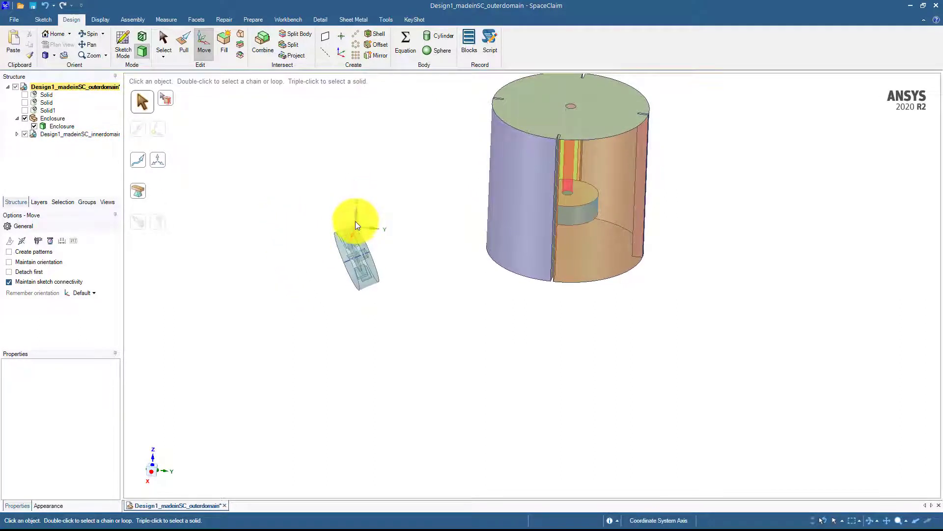
left_click(355, 221)
middle_click_drag(325, 249, 321, 247, "shift")
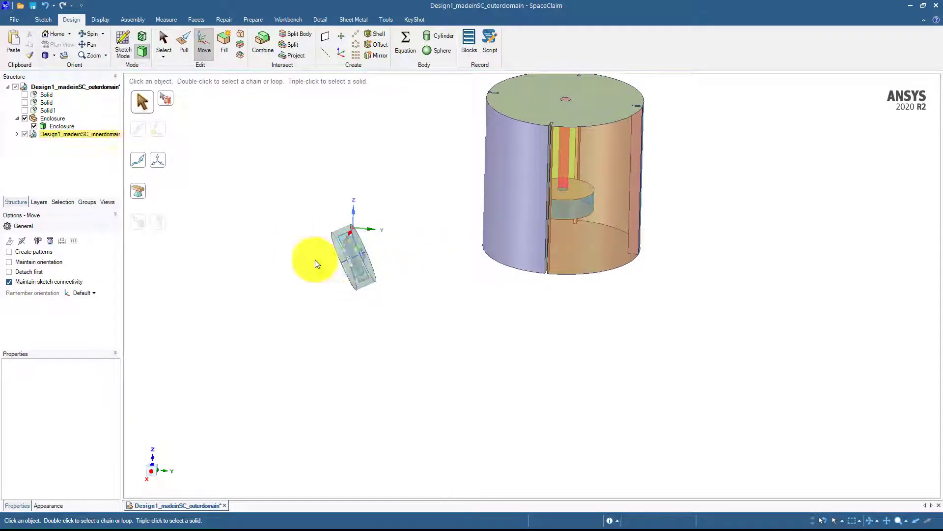
mouse_move(363, 234)
middle_mouse_down()
mouse_move(255, 219)
mouse_move(330, 288)
mouse_move(384, 259)
mouse_move(434, 270)
mouse_move(371, 234)
middle_mouse_up()
Step: Try to orient the inner domain's flat end face to the outer domain's outer cylindrical face
left_click(134, 19)
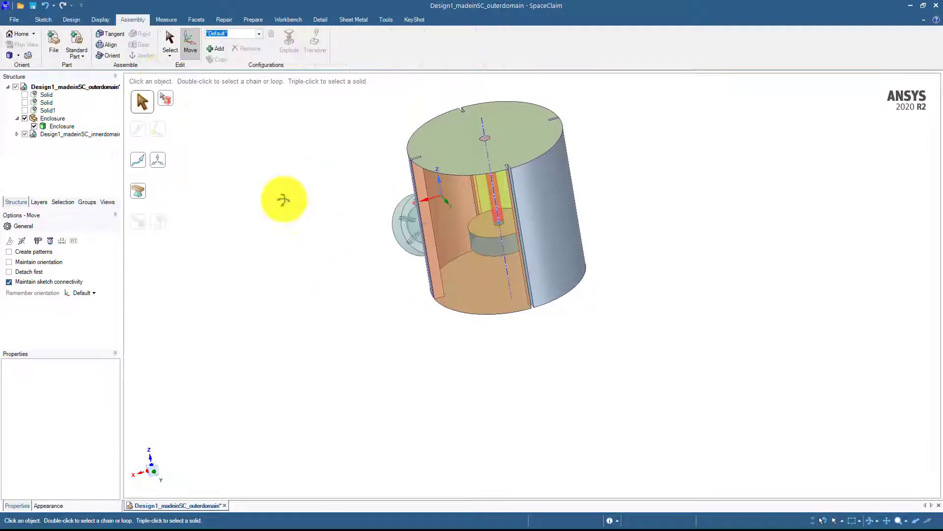
middle_click_drag(280, 198, 305, 161)
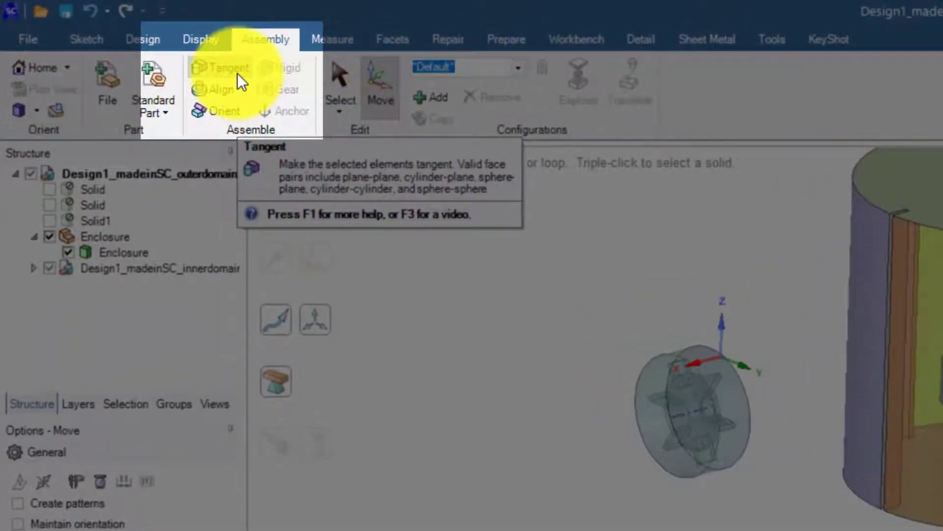
left_click(238, 75)
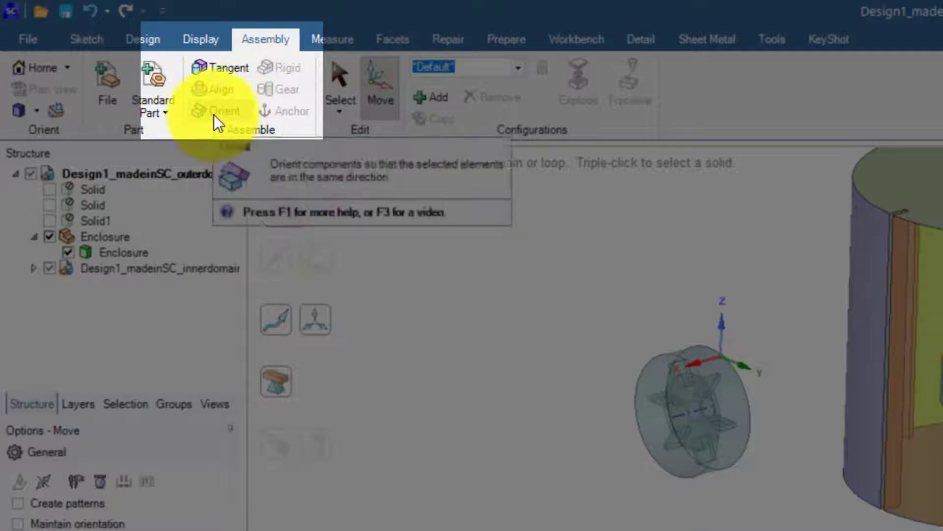
left_click(226, 72)
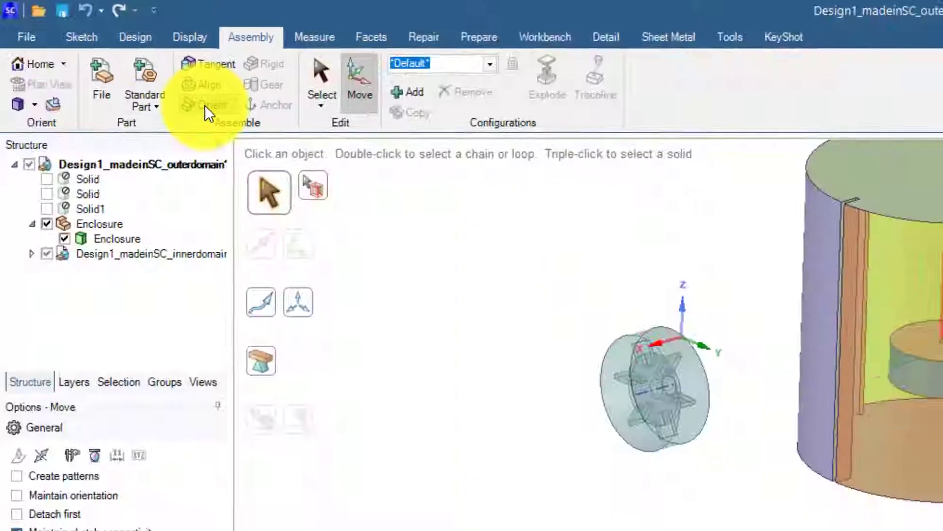
left_click(218, 110)
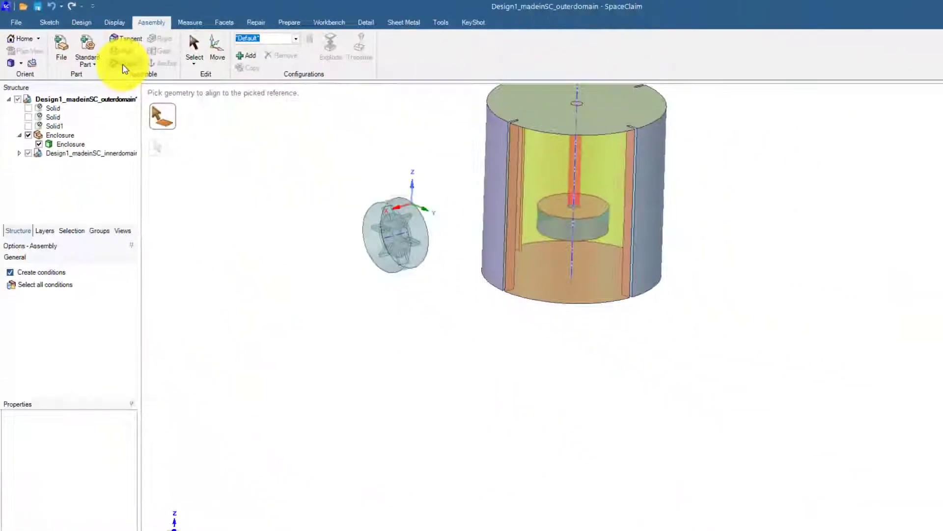
left_click(346, 200)
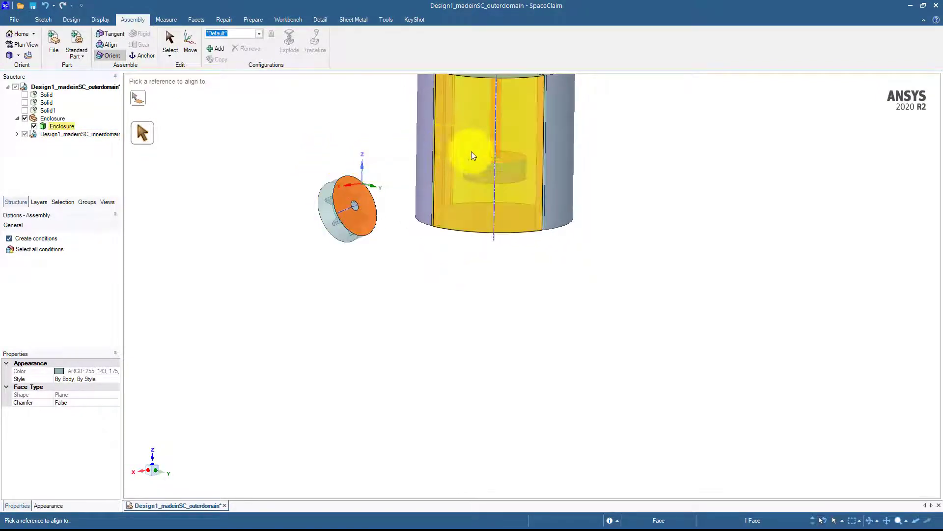
left_click(480, 162)
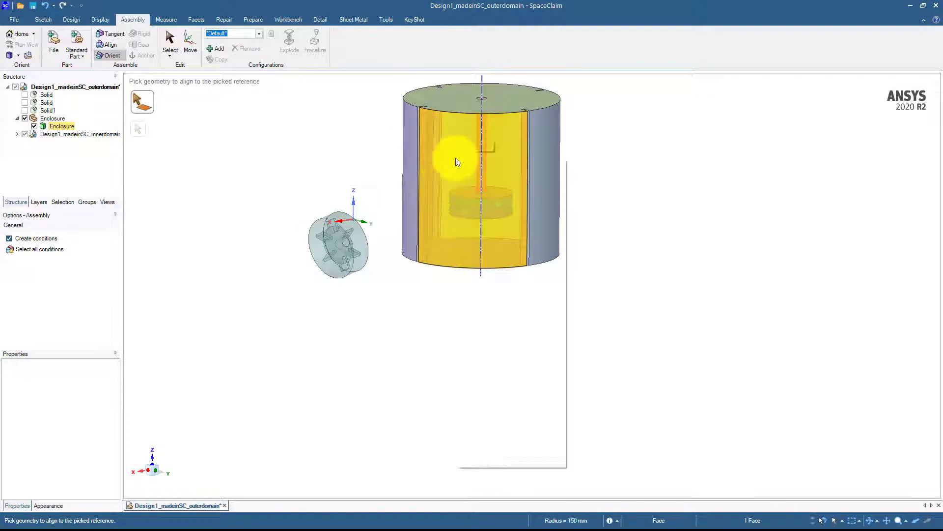
Step: Hide the outer domain's front cylindrical face to expose the impeller cavity inside
right_click(455, 158)
mouse_move(508, 349)
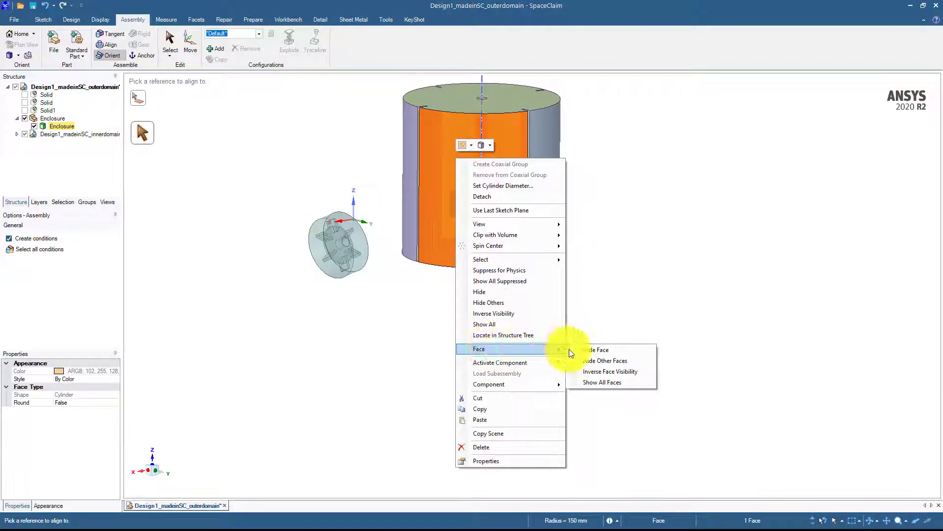
left_click(586, 349)
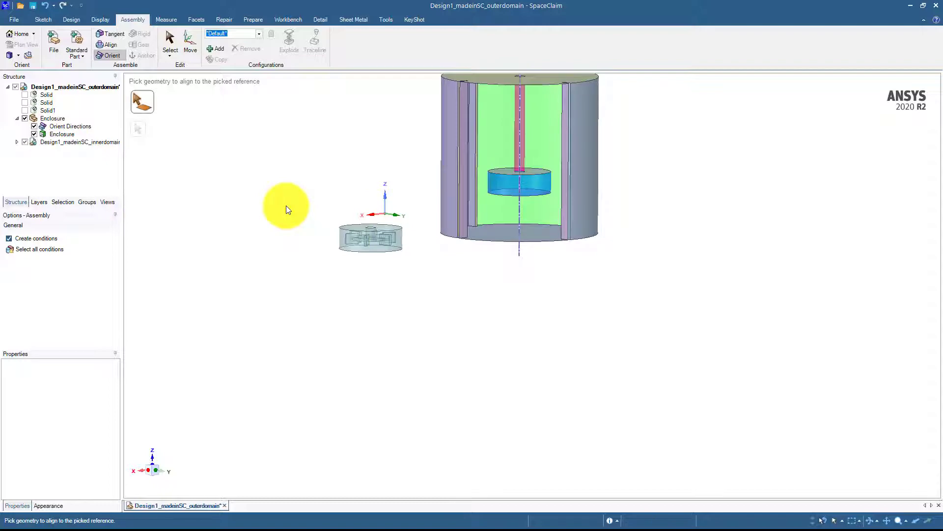
Step: Undo the Orient condition on the inner domain and clear the remaining face selection
left_click(46, 5)
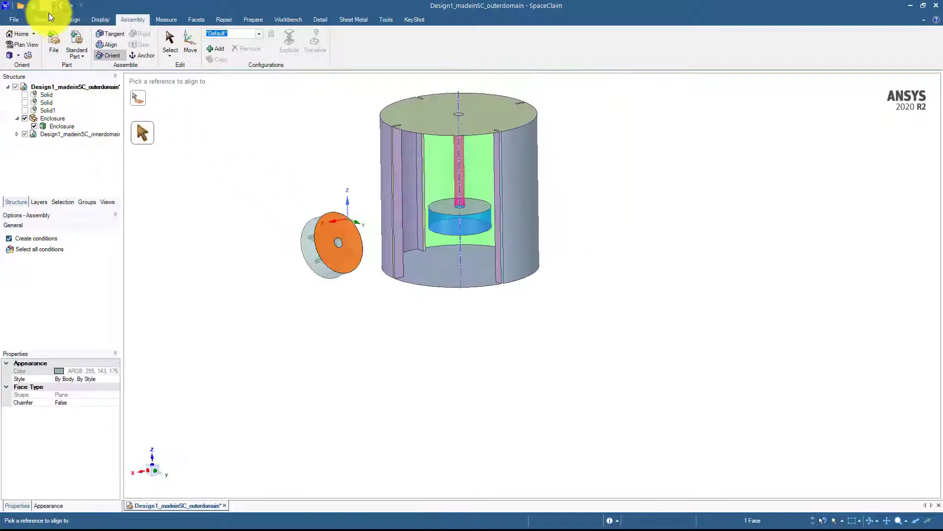
left_click(229, 189)
middle_click_drag(230, 191, 251, 164)
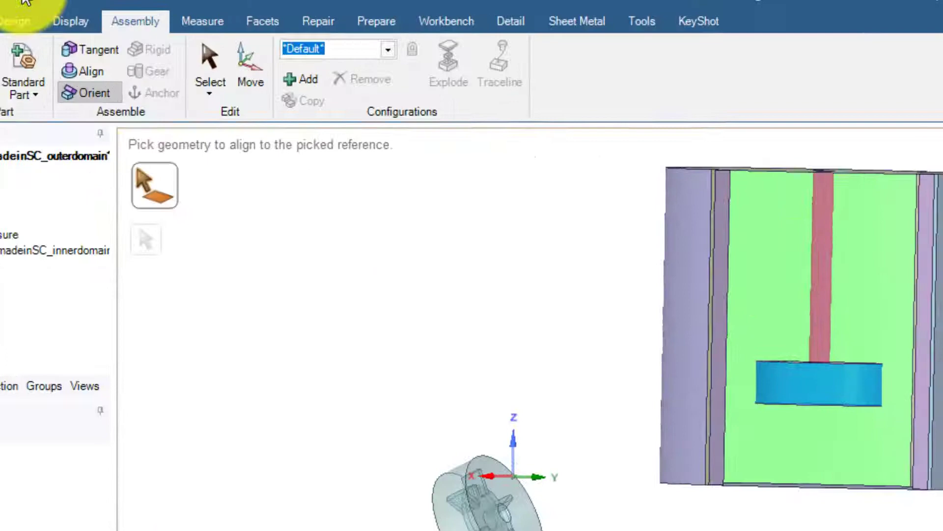
Step: Add a Tangent condition between the inner domain's flat end face and the top face of the outer domain's impeller cavity
left_click(110, 34)
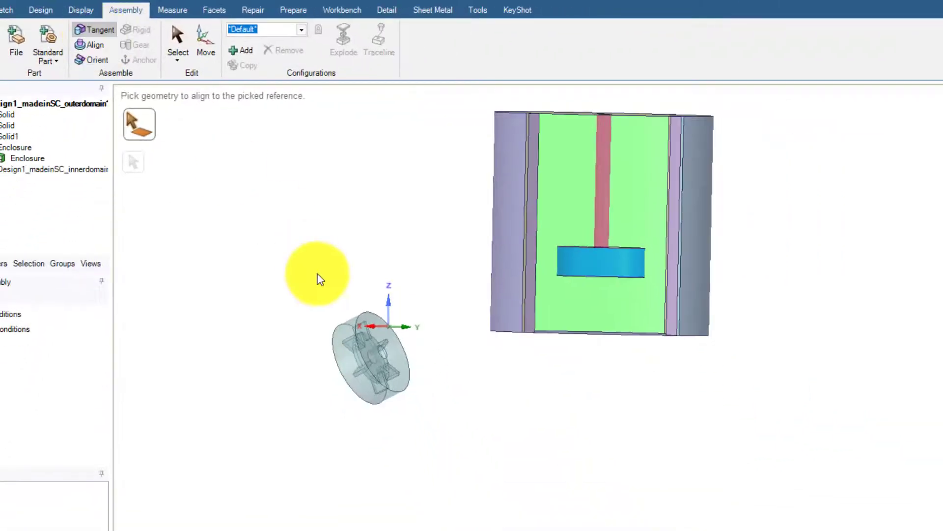
left_click(368, 343)
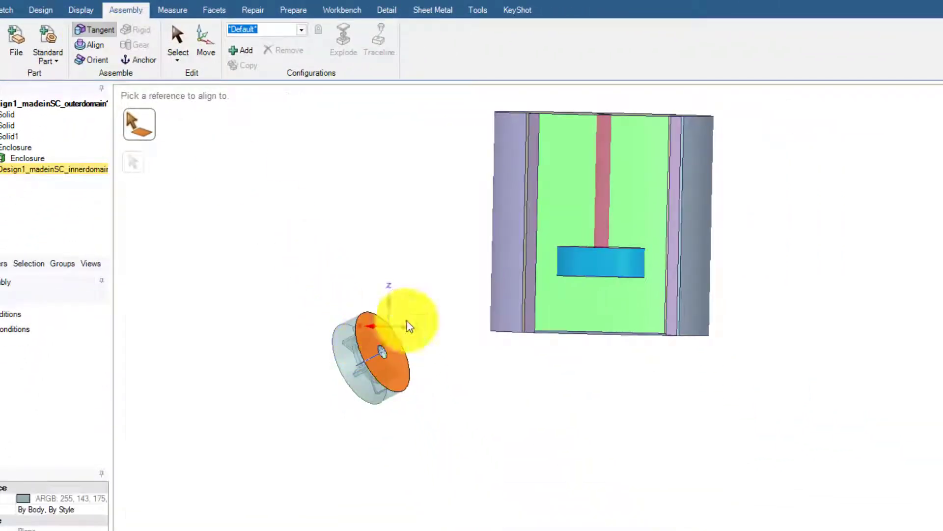
middle_click_drag(533, 238, 536, 292)
left_click(403, 274)
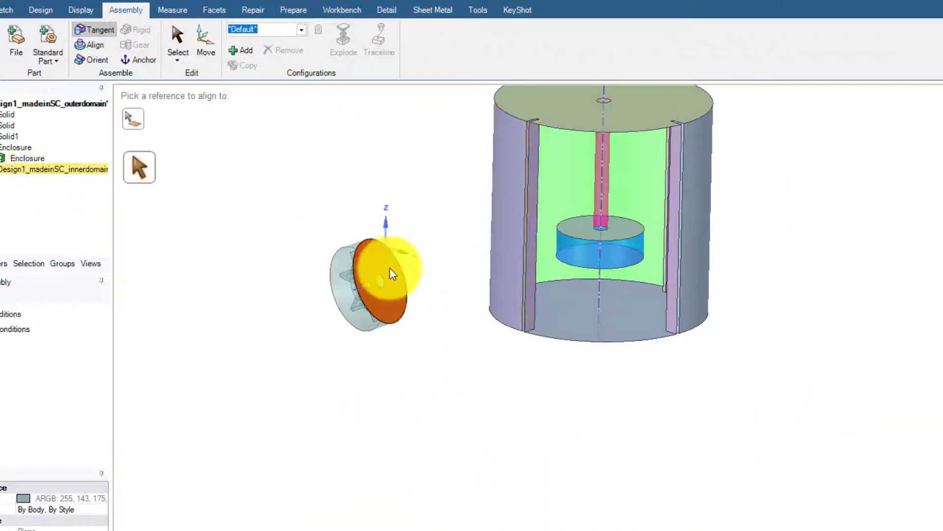
left_click(583, 229)
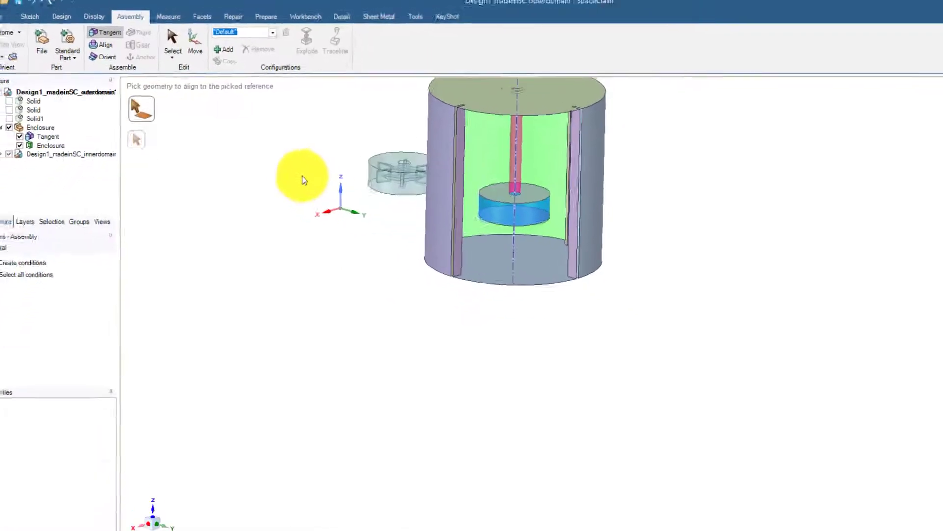
middle_click_drag(345, 213, 350, 170)
middle_click_drag(295, 135, 228, 164)
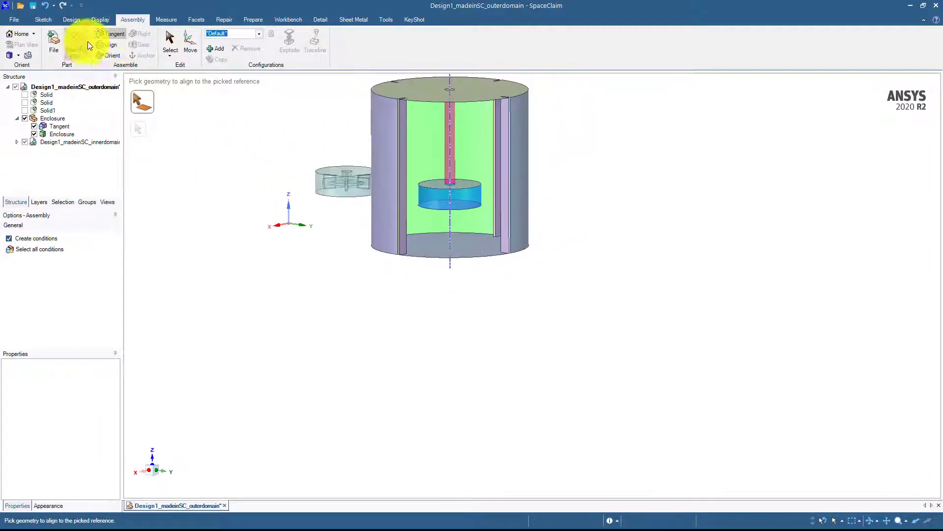
Step: Try to align the inner domain's top end face with the top face of the outer tank domain
left_click(109, 43)
middle_click_drag(195, 97, 201, 162)
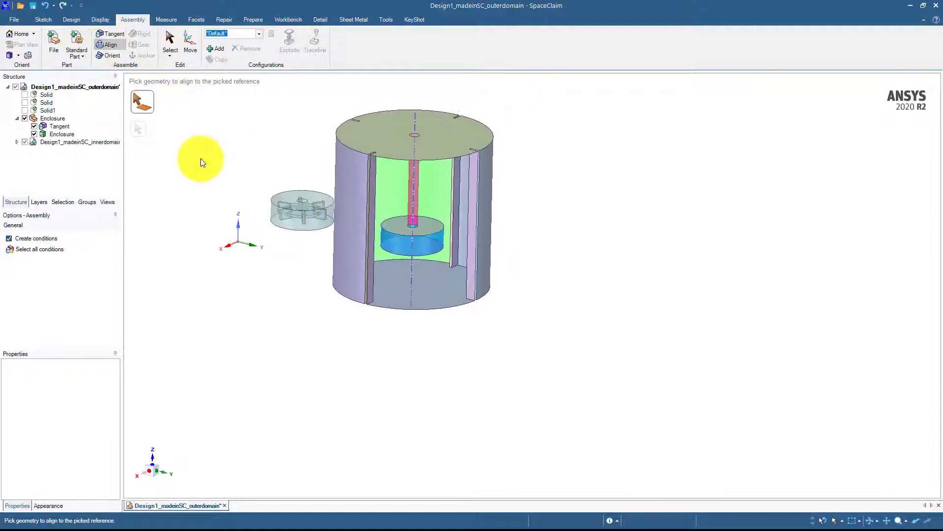
scroll(232, 158, "up", 3)
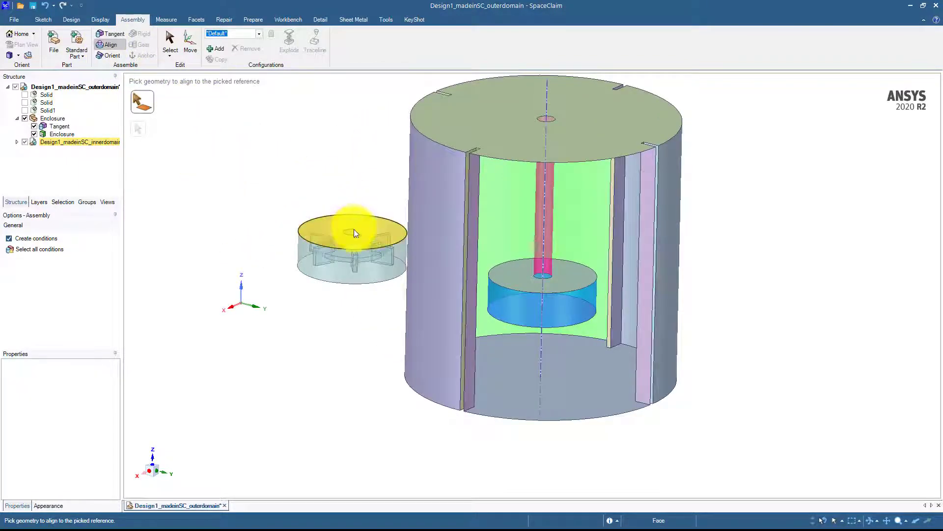
scroll(353, 230, "up", 3)
left_click(316, 227)
scroll(307, 222, "down", 5)
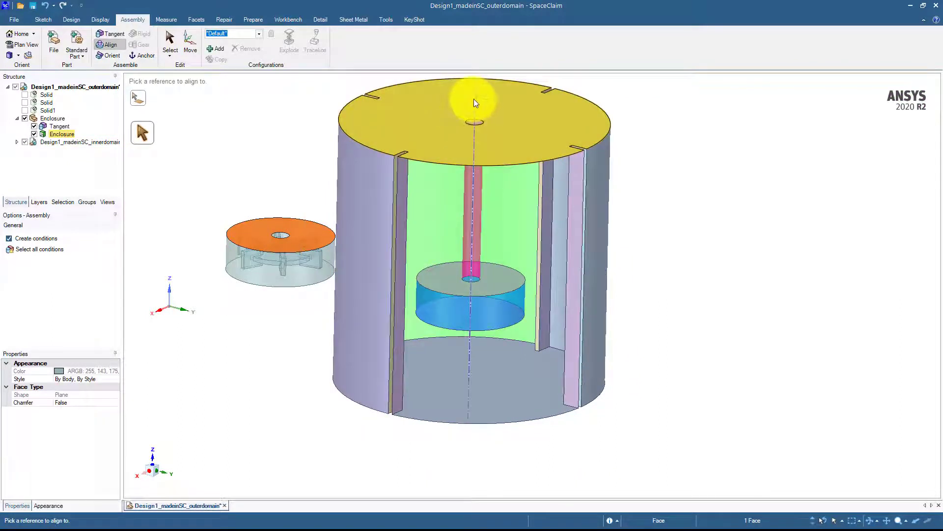
left_click(356, 123)
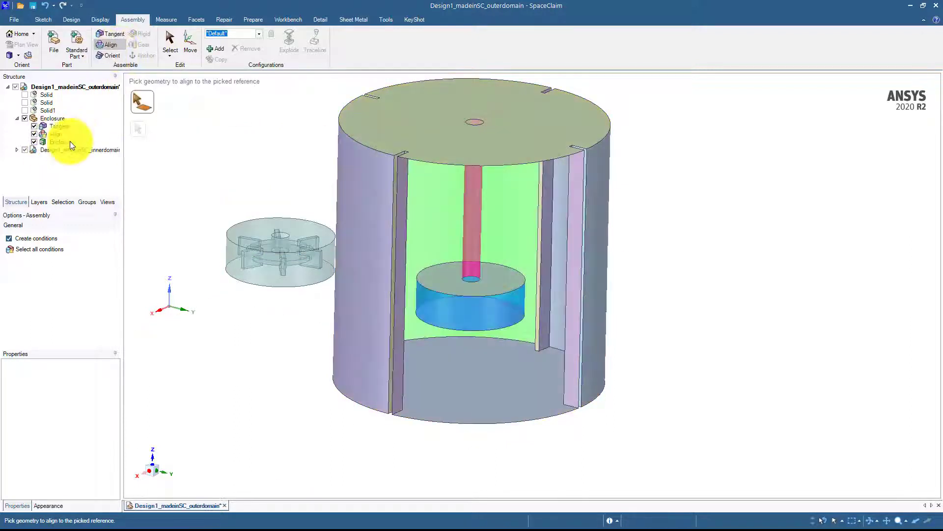
Step: Delete the face Align condition and align the inner domain's central axis with the outer domain's central axis
left_click(57, 133)
key("Delete")
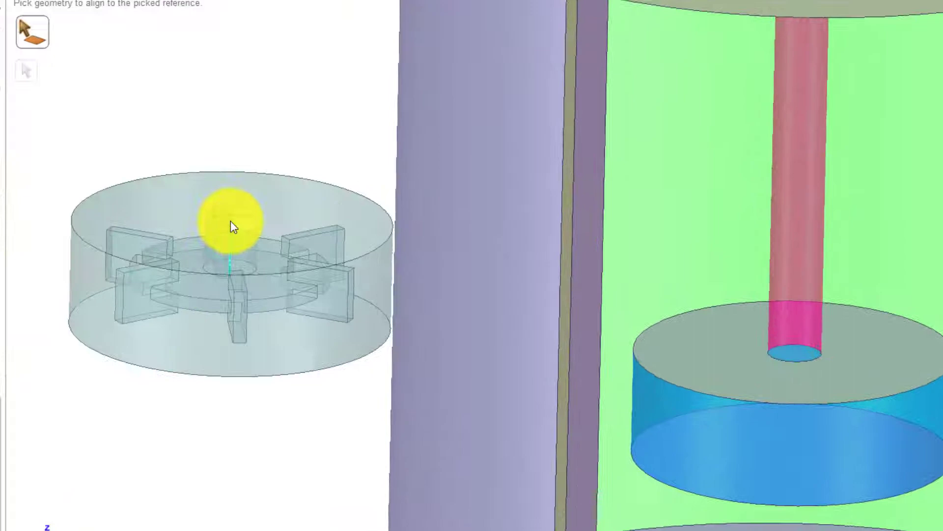
left_click(231, 221)
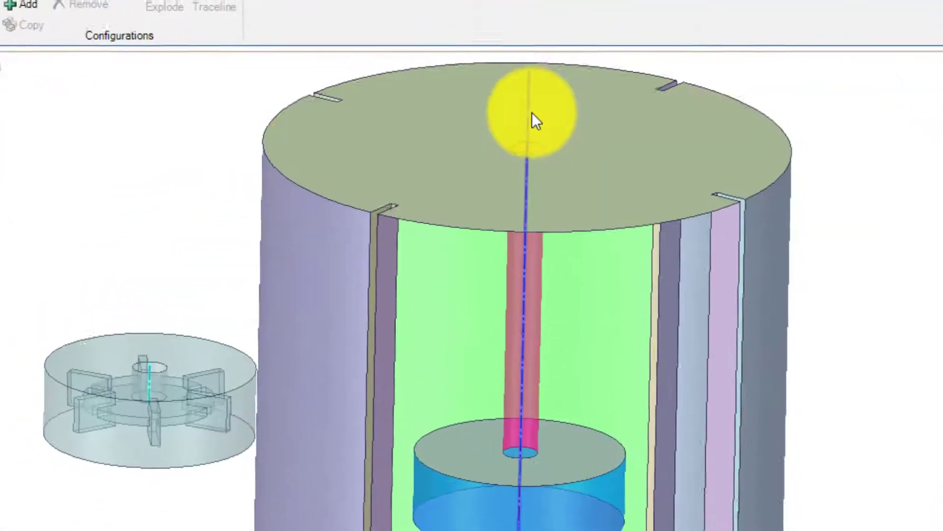
left_click(532, 114)
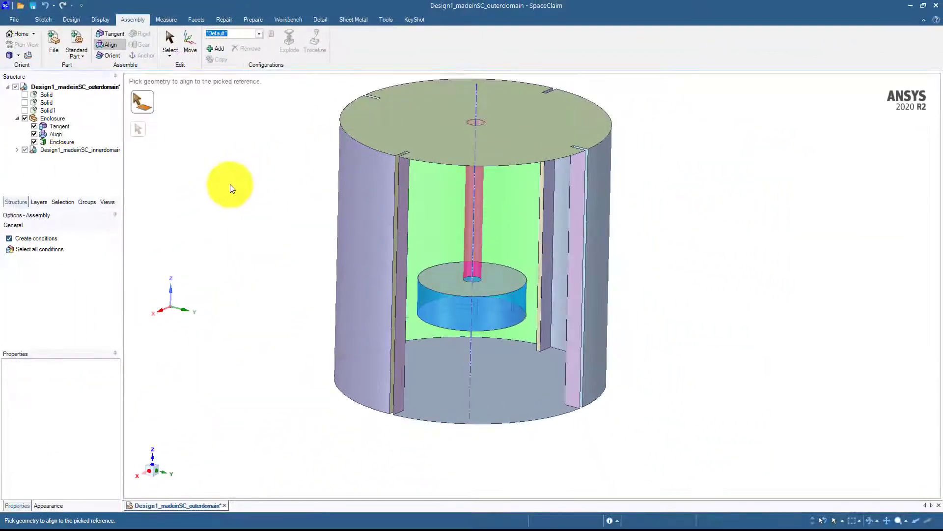
middle_click_drag(230, 184, 213, 166)
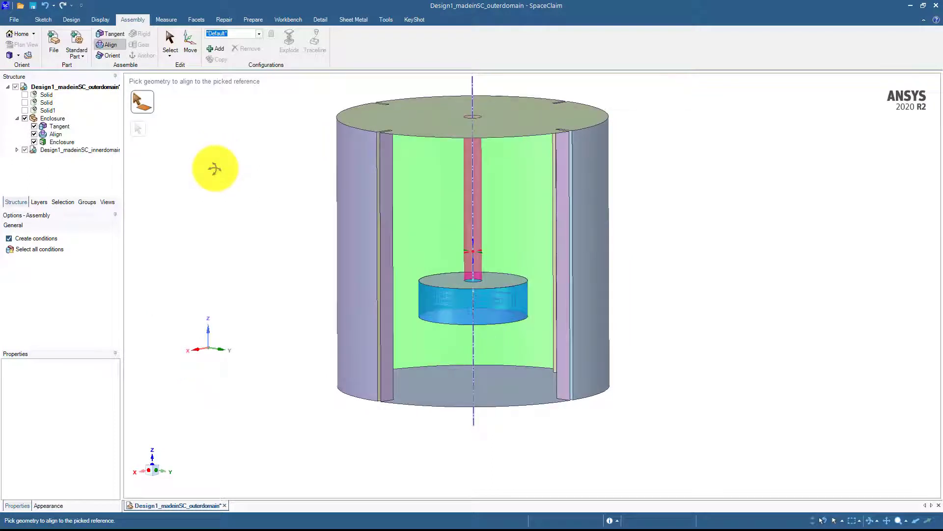
Step: Undo the Align and Tangent conditions so the inner domain is free of assembly conditions
left_click(42, 5)
left_click(43, 5)
left_click(43, 5)
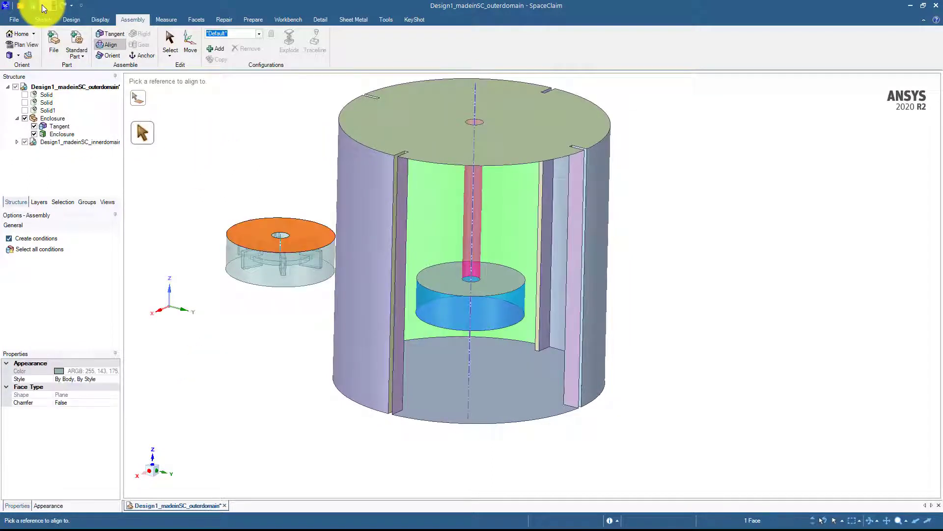
left_click(43, 6)
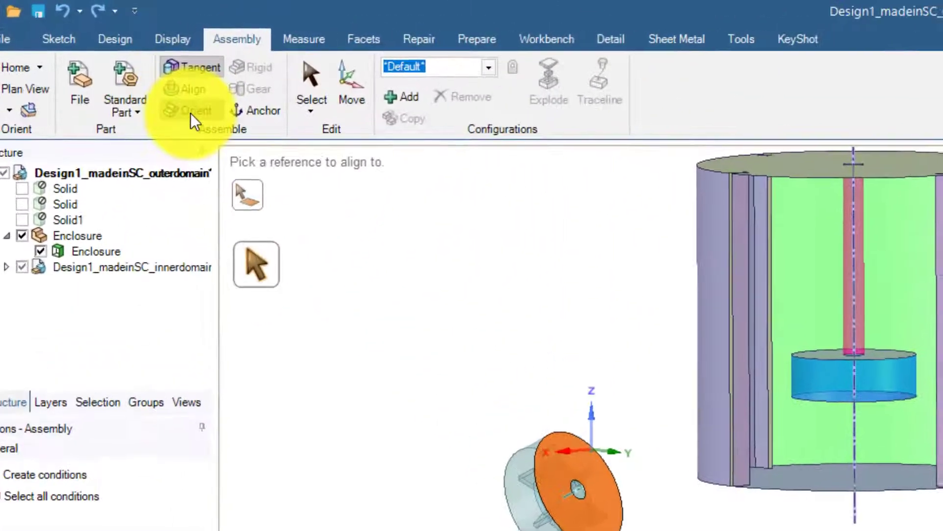
Step: Add an Orient condition between the inner domain's flat end face and the top of the outer domain's impeller cavity
left_click(109, 55)
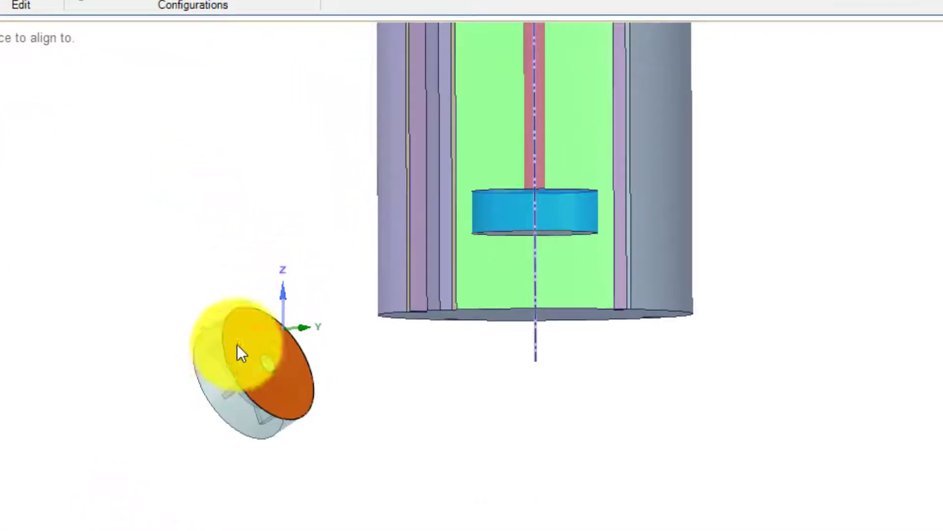
left_click(236, 344)
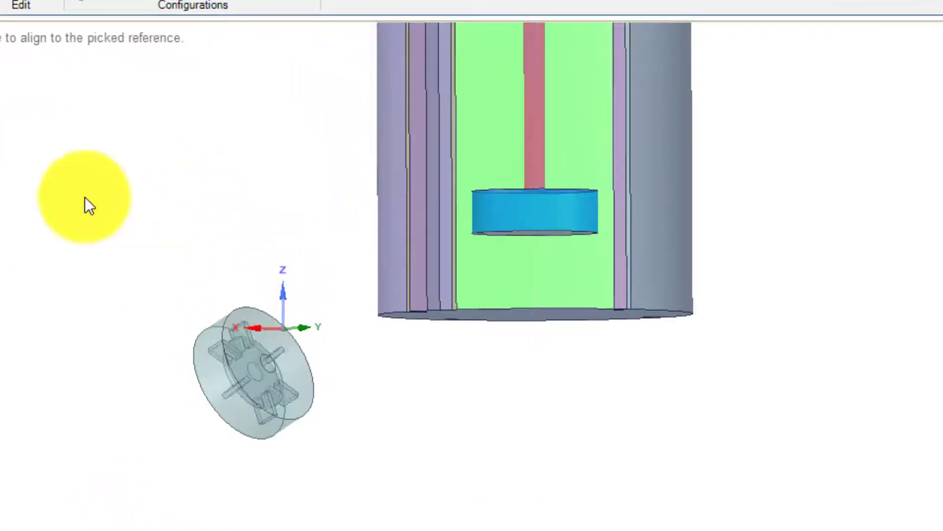
left_click(242, 352)
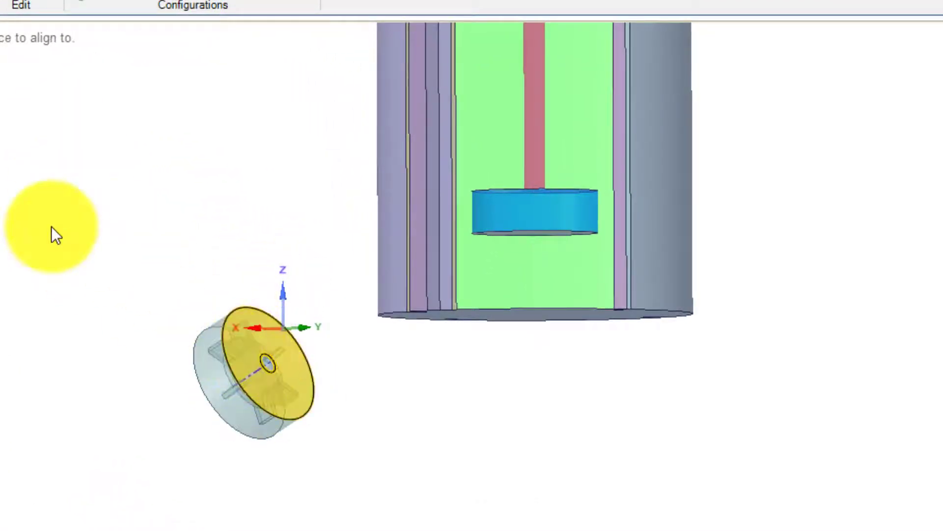
left_click(201, 350)
middle_click_drag(175, 308, 165, 349, "shift")
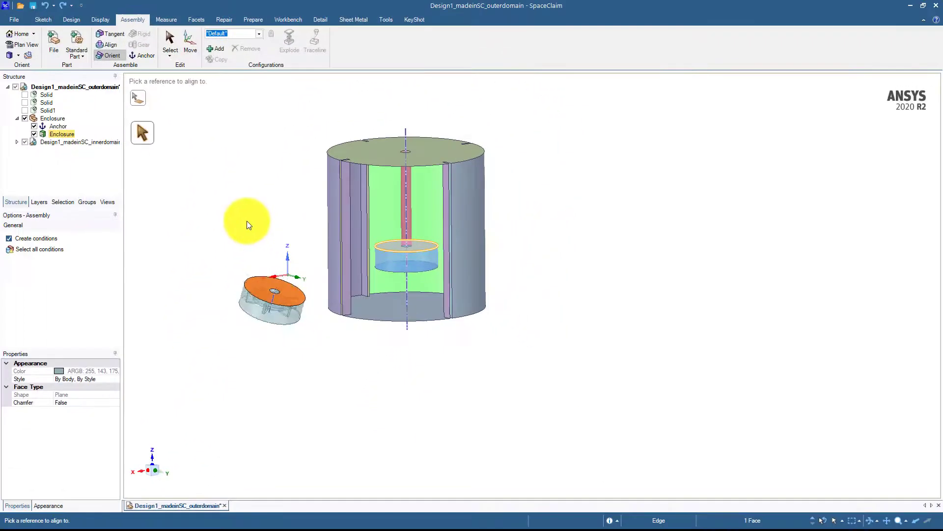
middle_click_drag(248, 225, 308, 205)
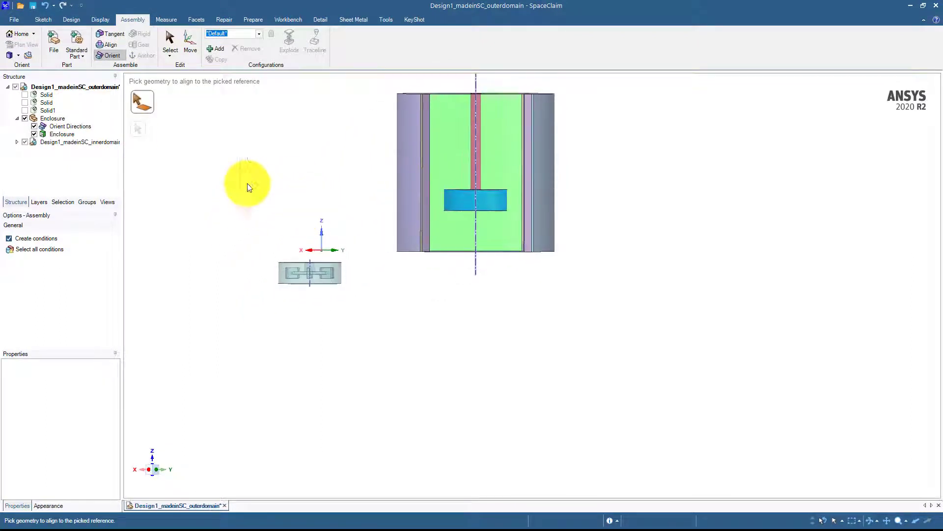
mouse_move(274, 156)
middle_mouse_down()
mouse_move(261, 177)
mouse_move(264, 163)
middle_mouse_up()
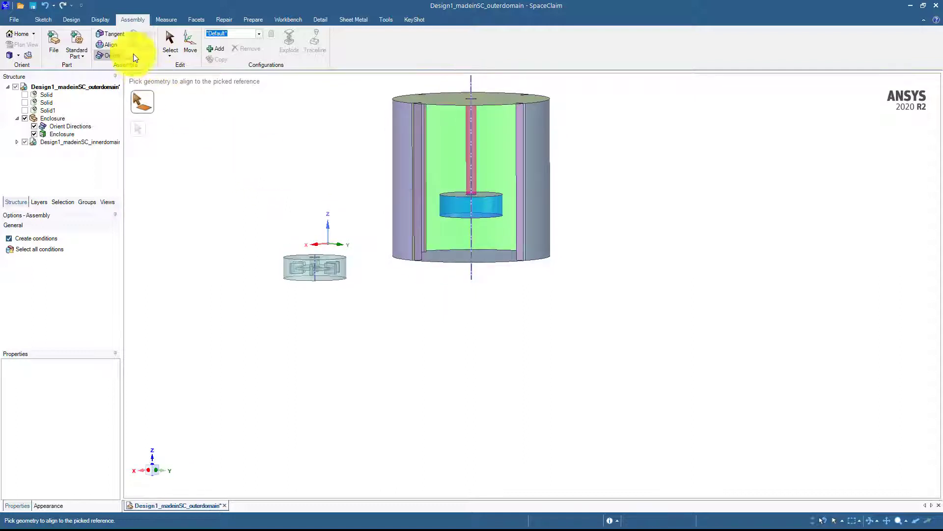
Step: Add an Align condition between the inner domain's central axis and the outer domain's central axis
middle_click_drag(249, 120, 143, 78)
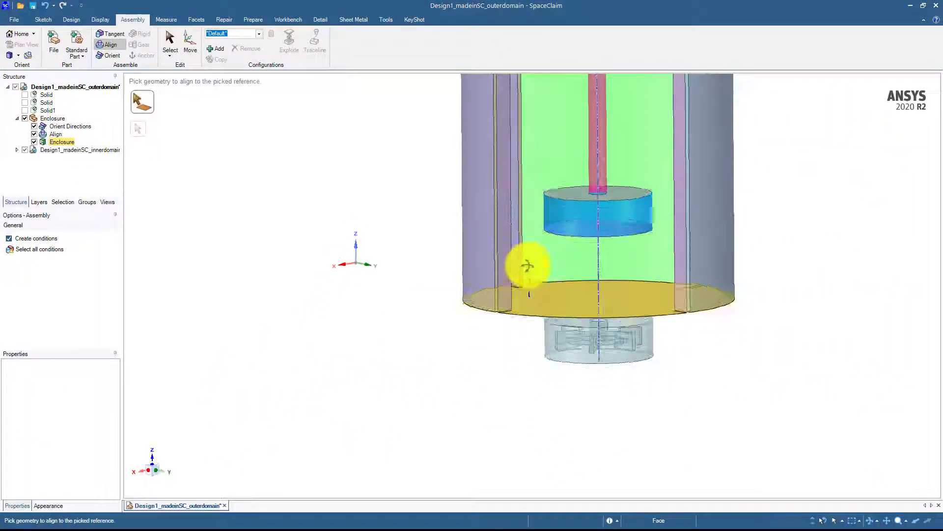
mouse_move(528, 265)
middle_mouse_down()
mouse_move(525, 255)
mouse_move(529, 262)
middle_mouse_up()
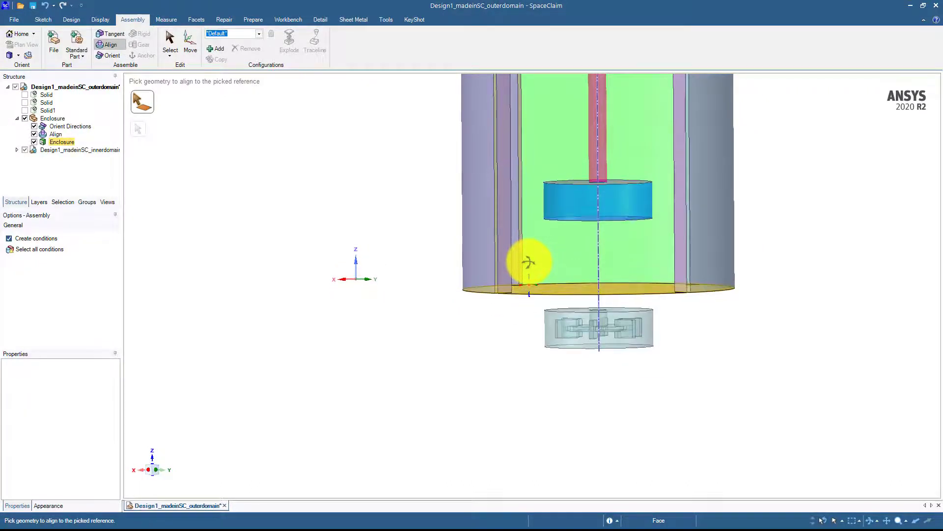